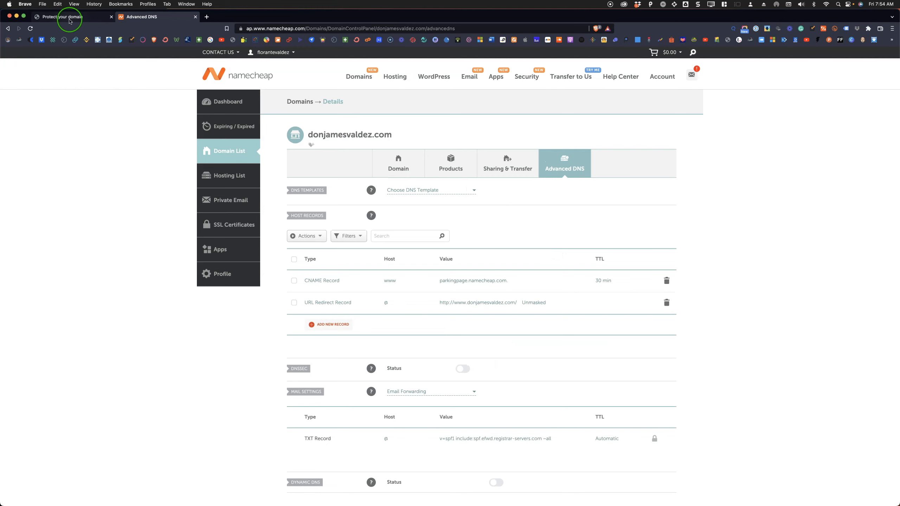
Return to Google's domain protection setup, proceed to adding the verification record, and copy the TXT value.
click(69, 18)
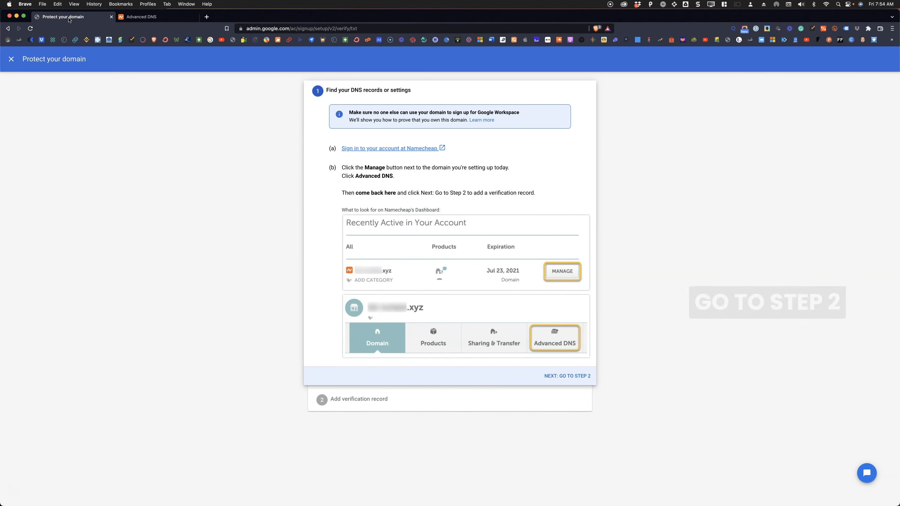
click(224, 134)
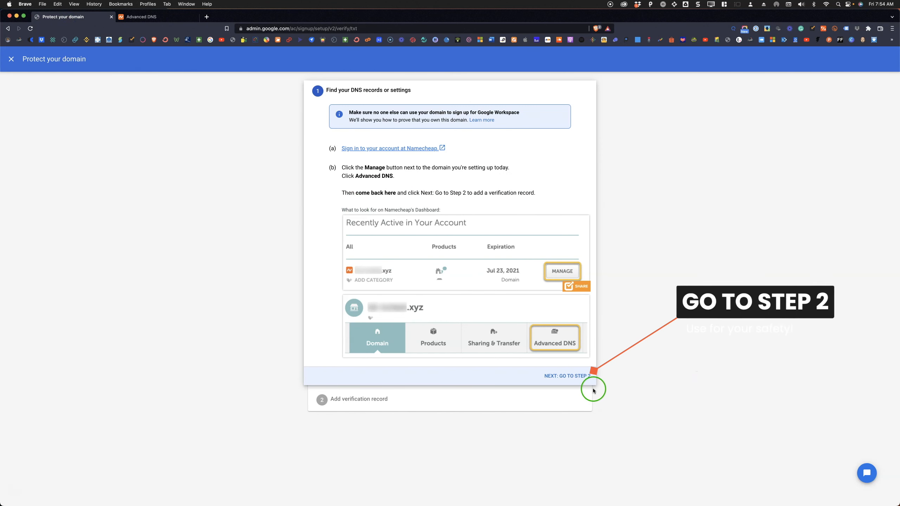
click(579, 377)
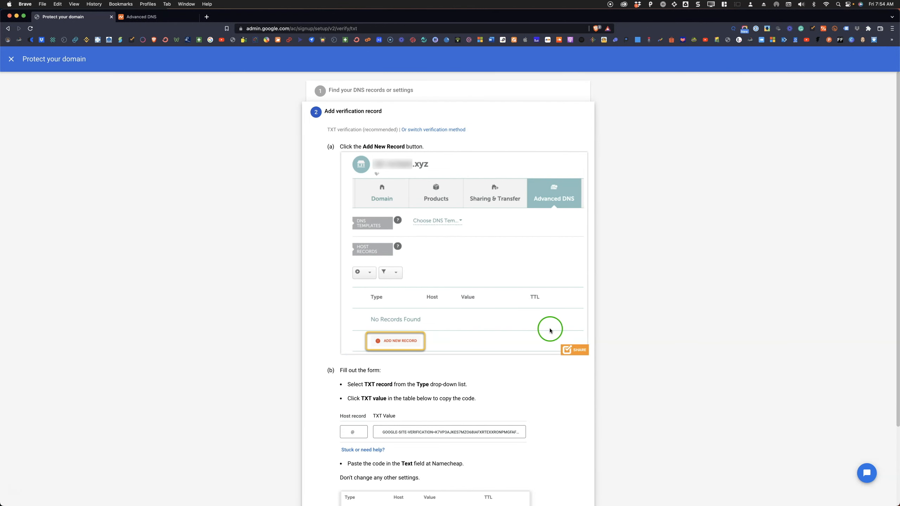
scroll(510, 265, down, 2)
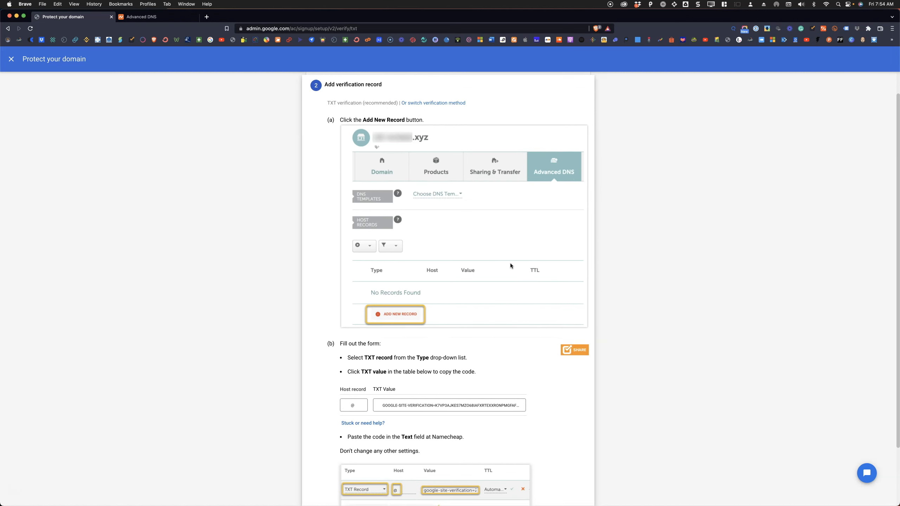
click(405, 406)
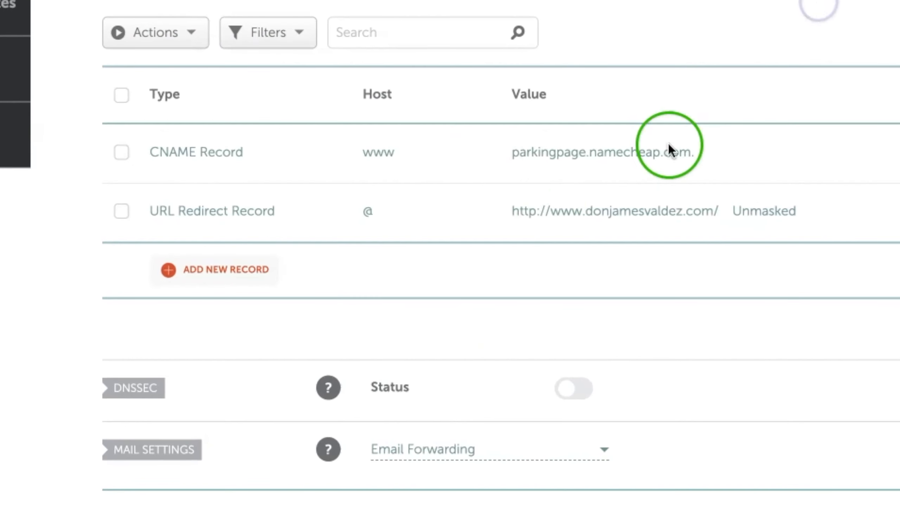
Add a TXT Record in Namecheap's host records with host @ and the copied Google site verification code as value, and save it.
click(251, 276)
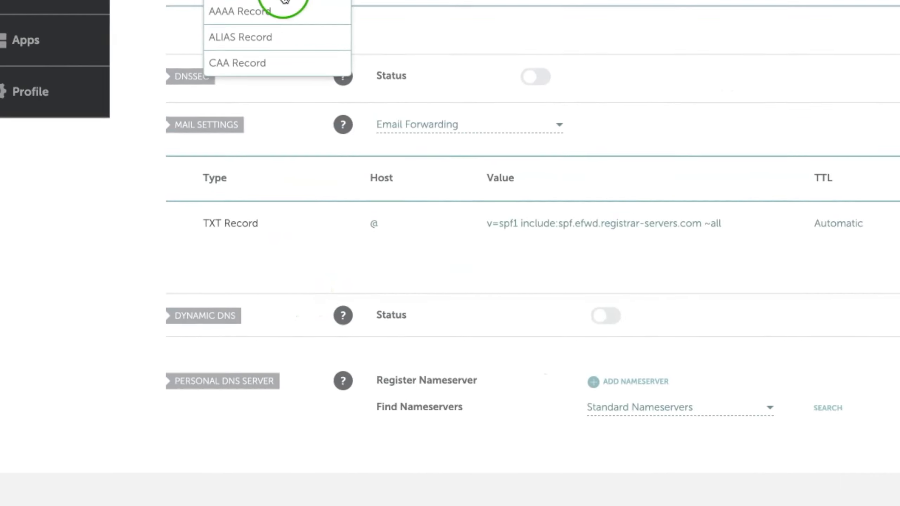
scroll(284, 1, down, 3)
click(330, 205)
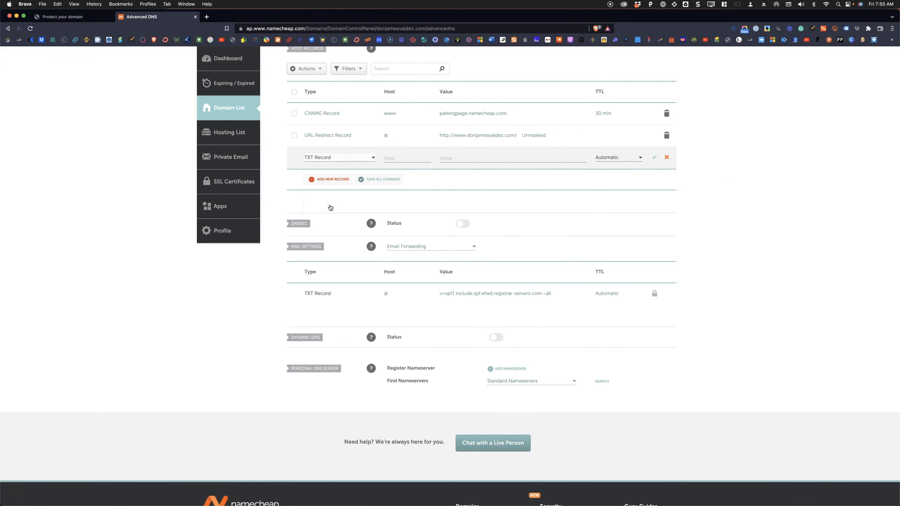
click(398, 157)
text(@)
click(464, 161)
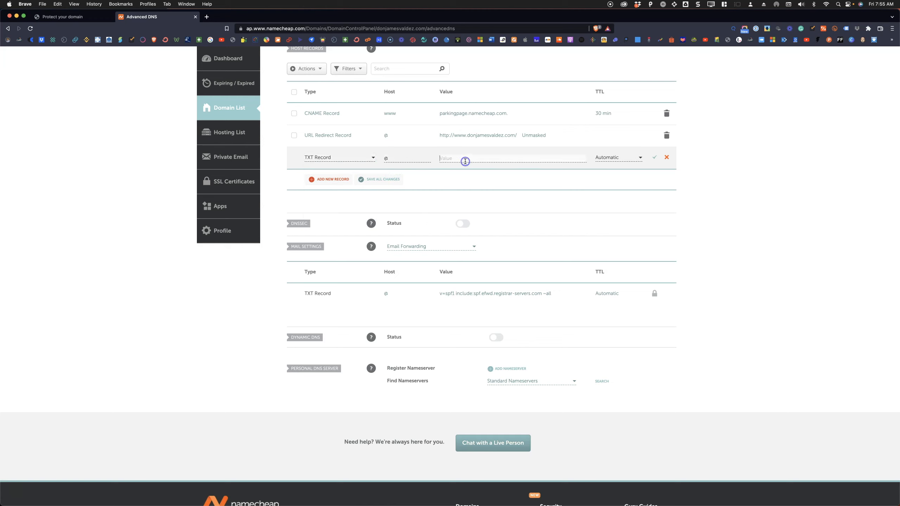
text(google-site-verification=K7vP3ajKeS7mZo68iAFxRTexxRonpmGFaFWgmJxE7jw)
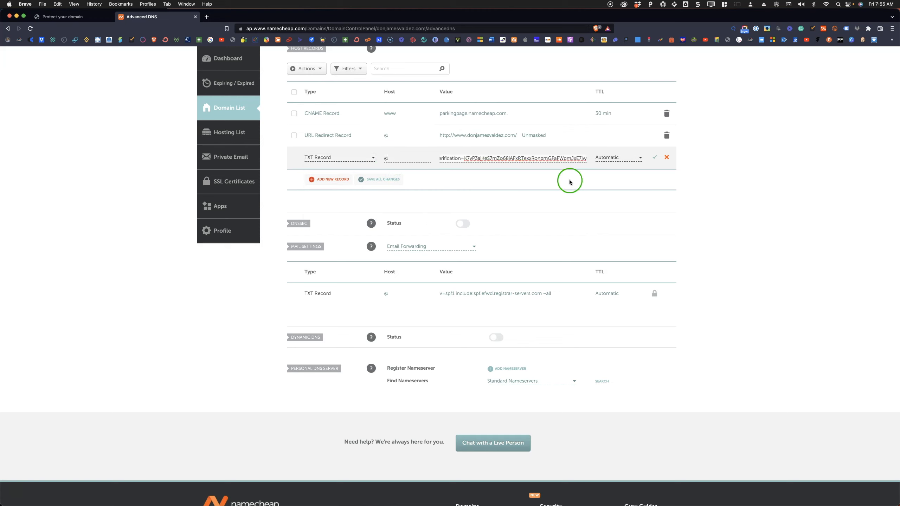
click(654, 159)
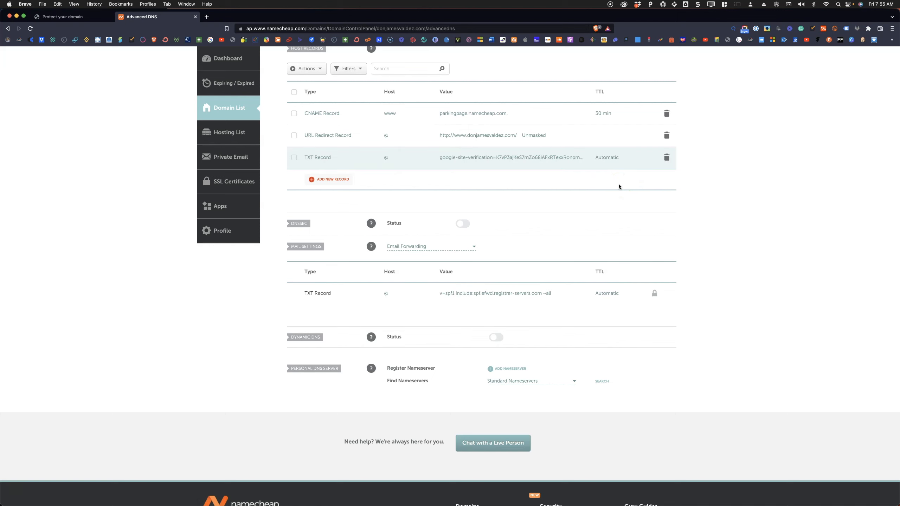
Switch back to the Google setup, submit the domain for protection and refresh the setup status.
click(61, 17)
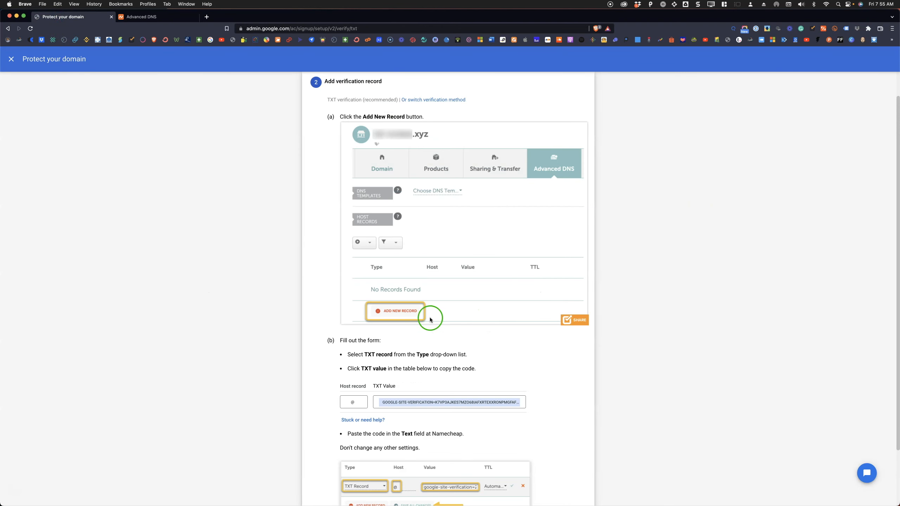
scroll(453, 307, down, 3)
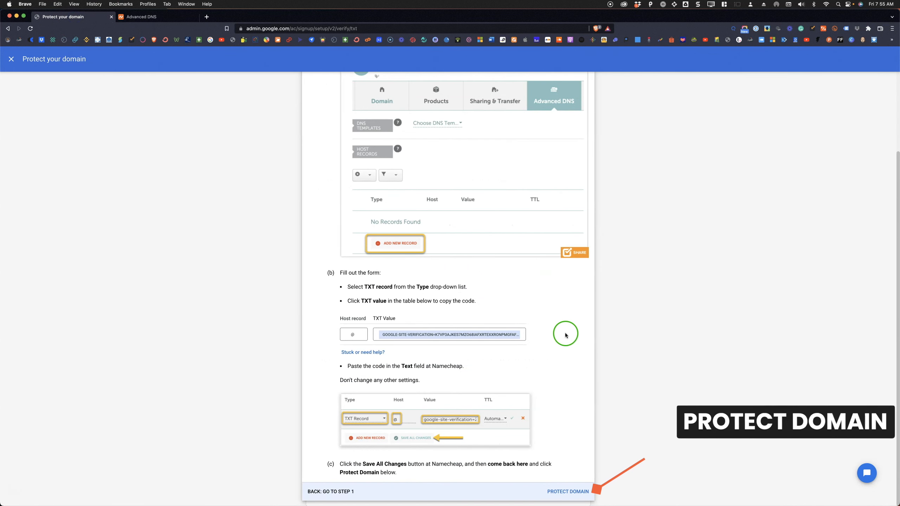
click(564, 492)
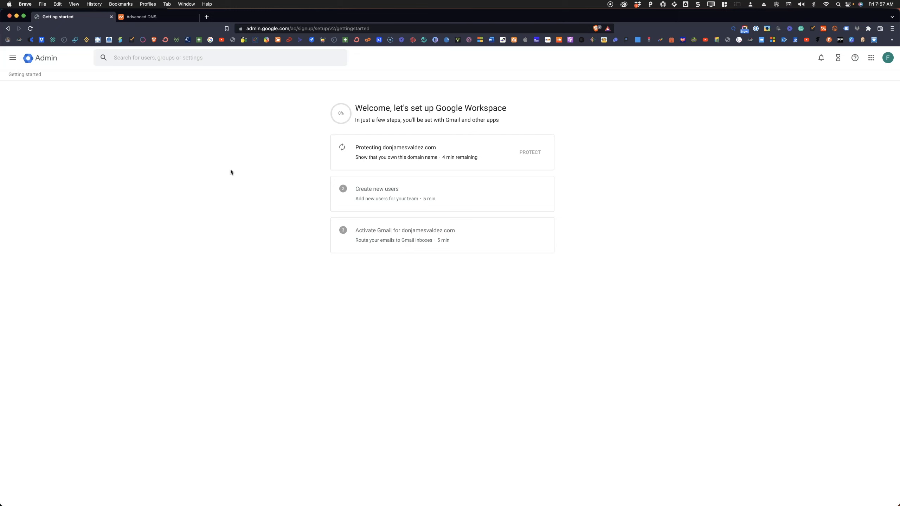
click(245, 183)
click(31, 28)
mouse_move(427, 483)
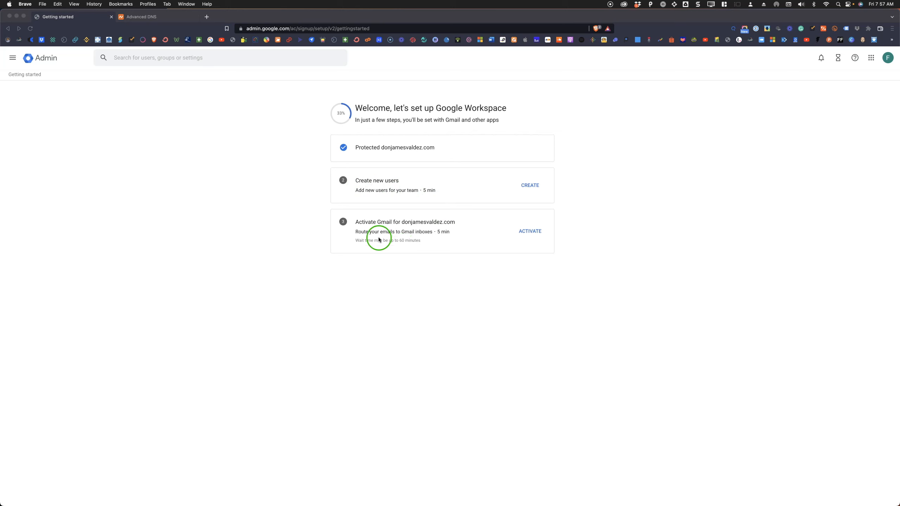
Look through the new-user setup without adding another user.
click(530, 232)
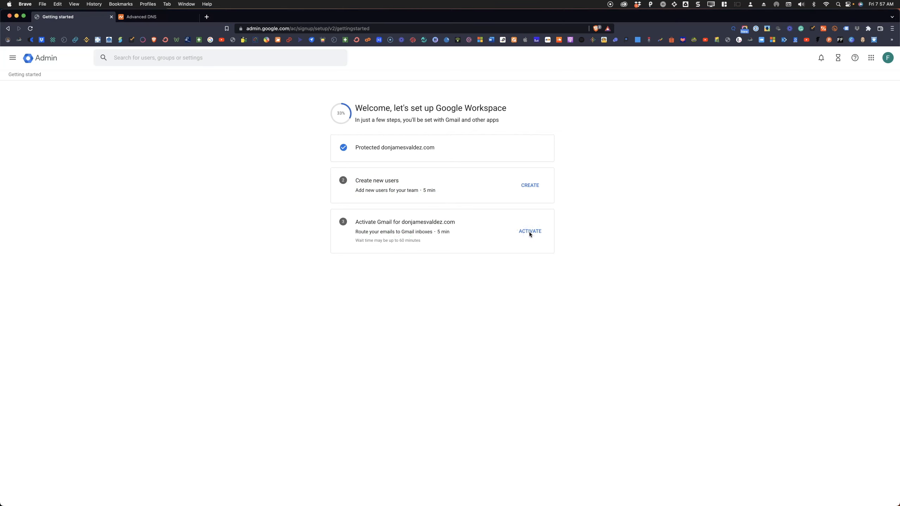
click(528, 233)
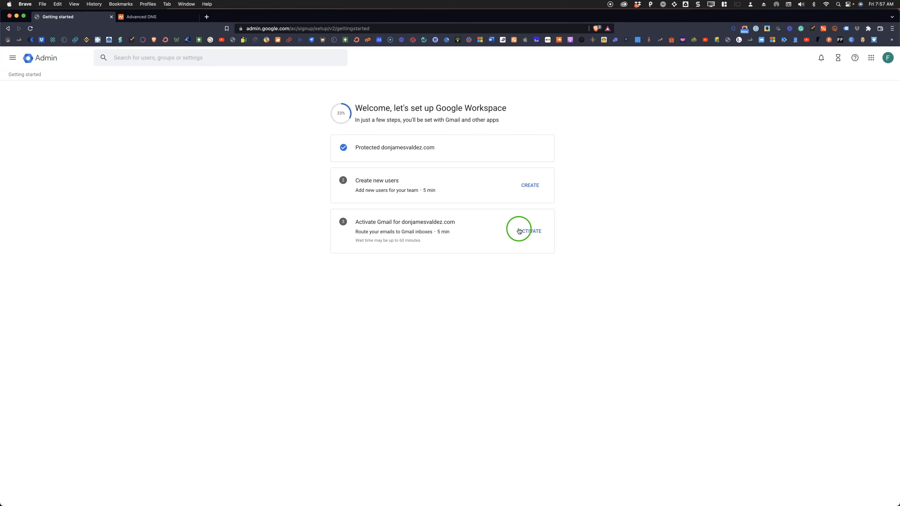
click(529, 185)
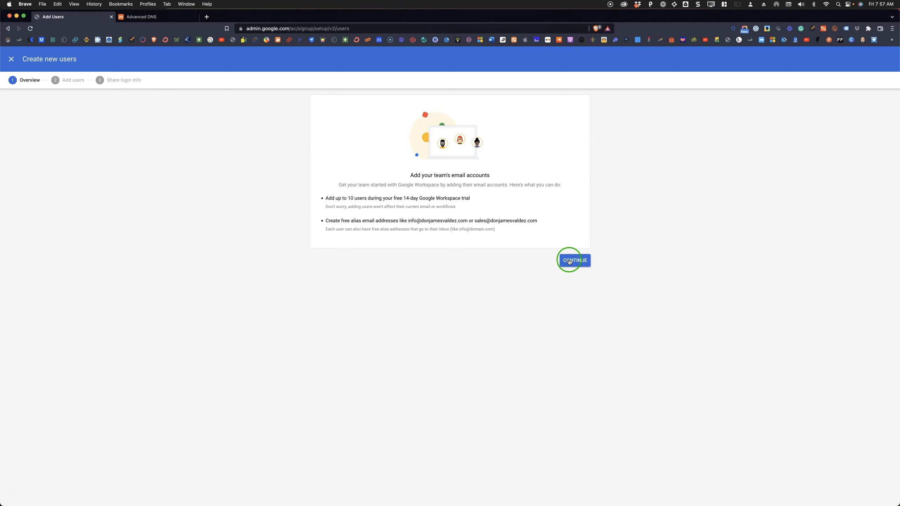
click(569, 261)
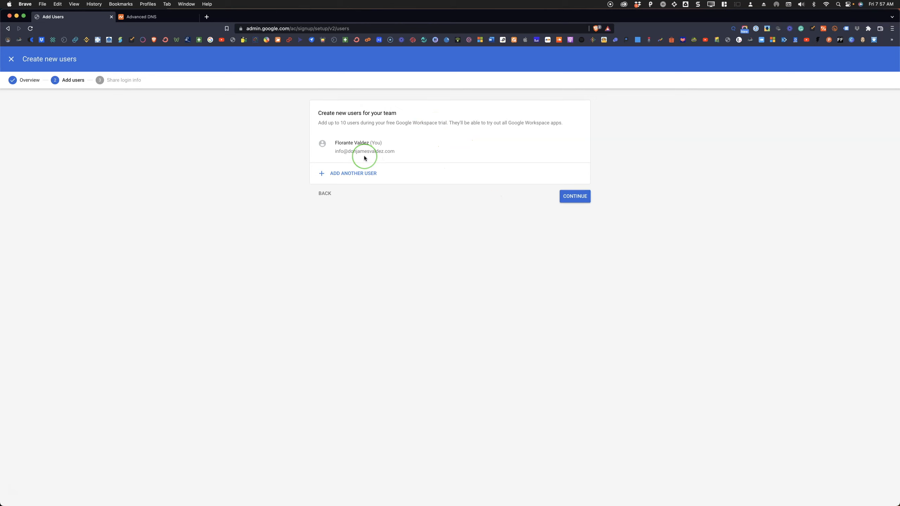
click(571, 198)
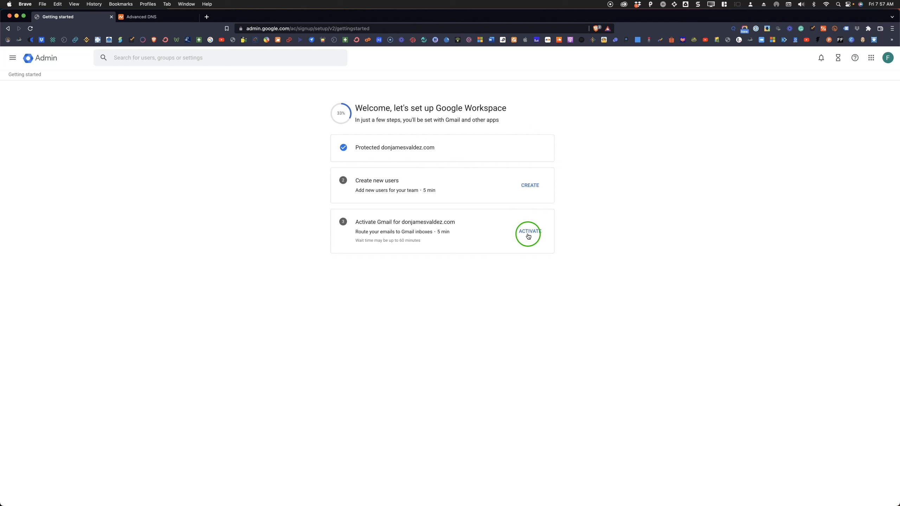
Start Gmail activation for the domain and proceed to the instructions for adding the Google MX records.
click(527, 232)
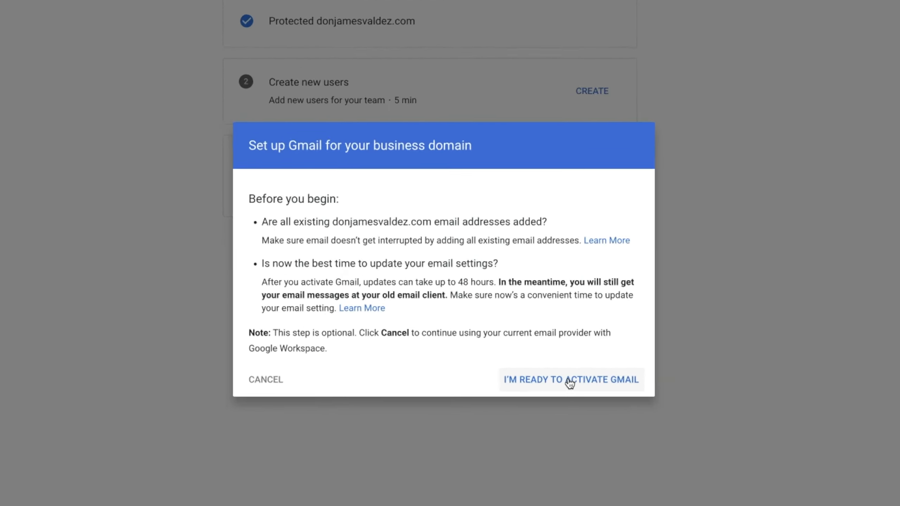
click(610, 414)
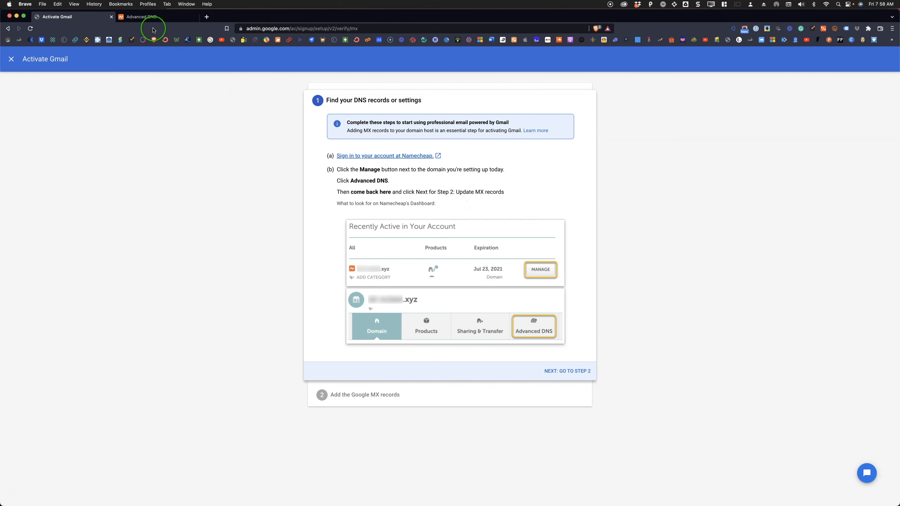
click(149, 17)
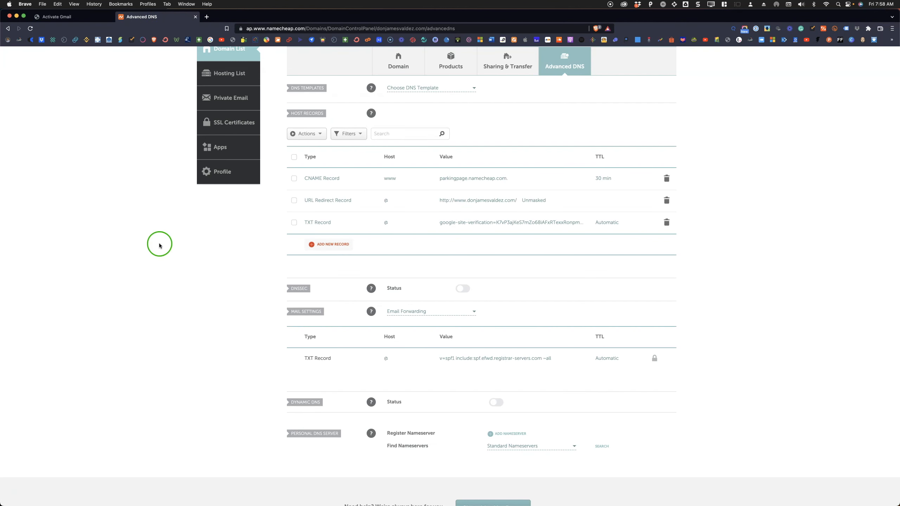
click(69, 18)
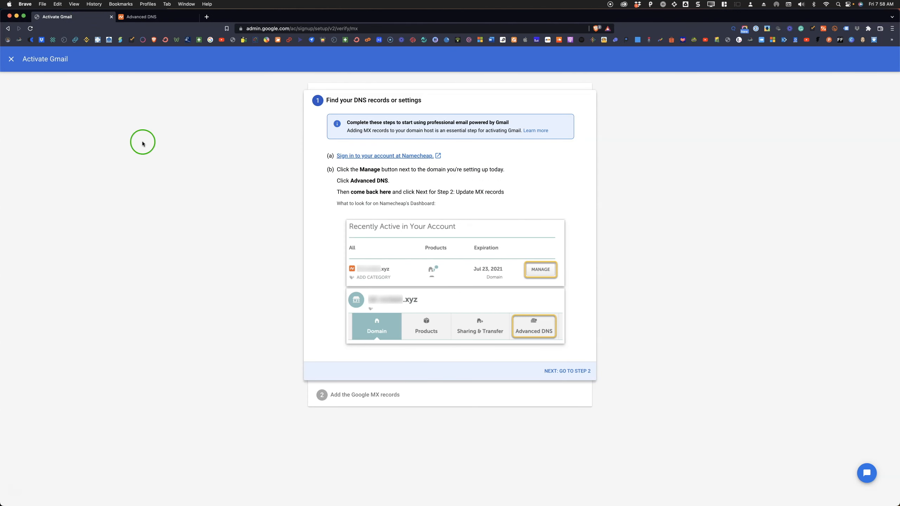
click(577, 372)
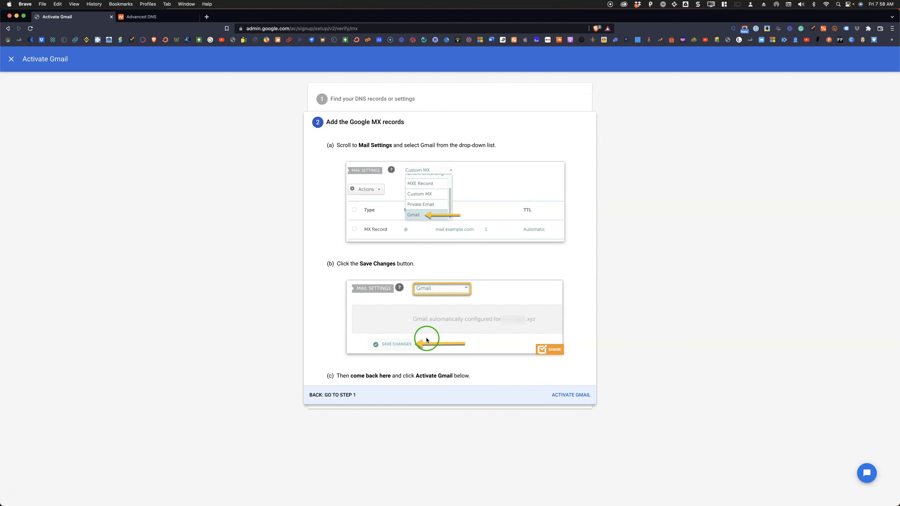
Set the domain's mail settings in Namecheap to Gmail and save the changes.
click(134, 16)
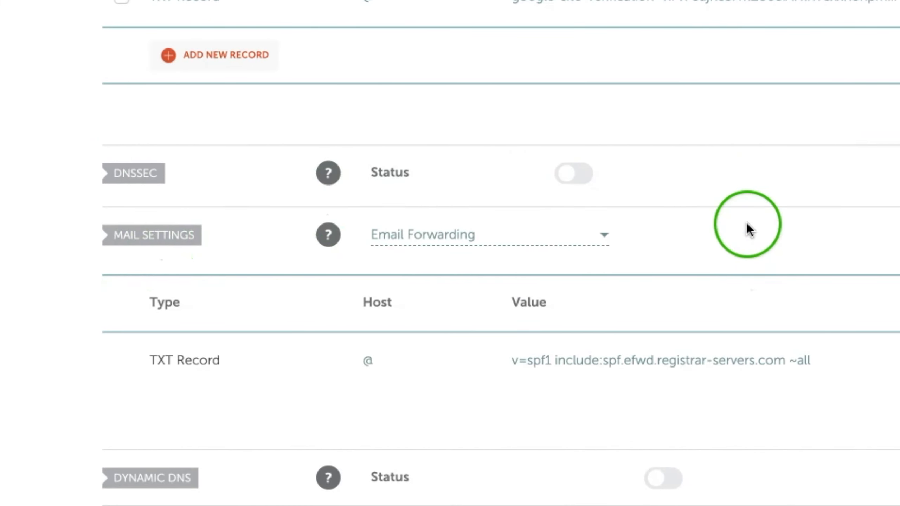
scroll(629, 218, down, 1)
click(602, 212)
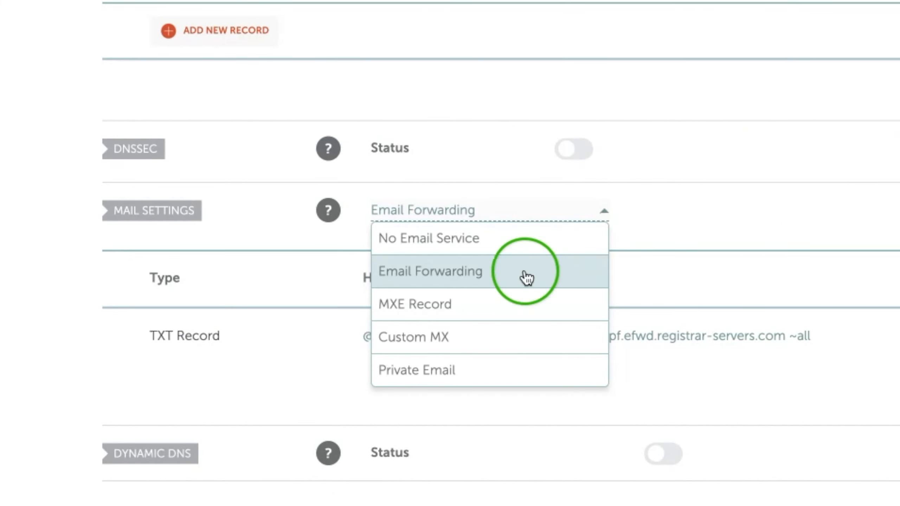
scroll(521, 290, down, 1)
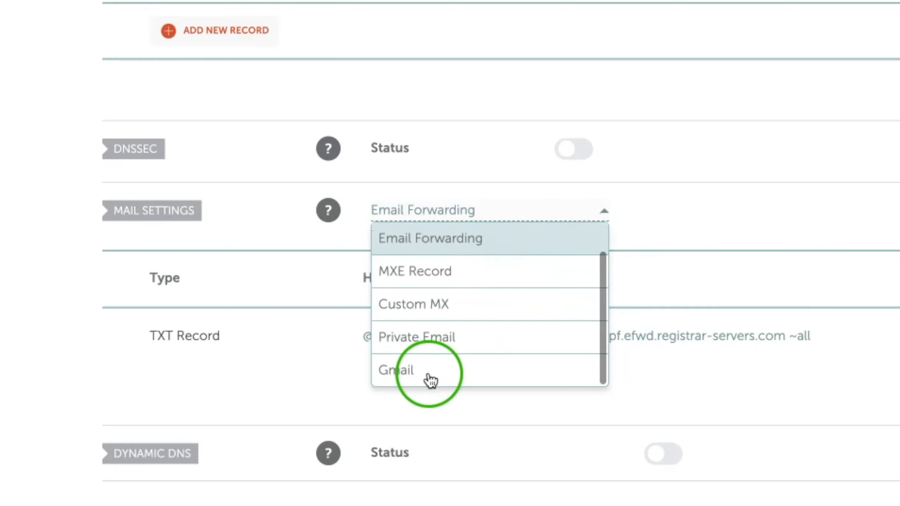
click(439, 379)
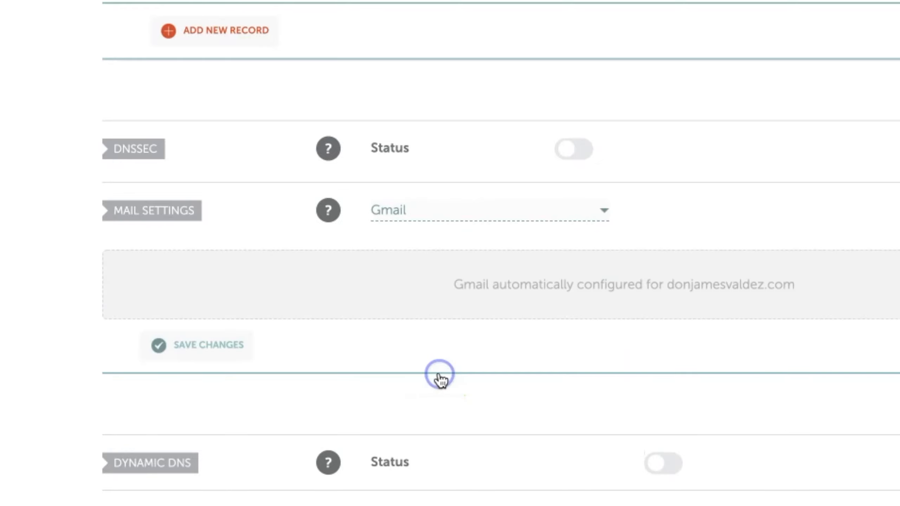
click(456, 356)
click(212, 351)
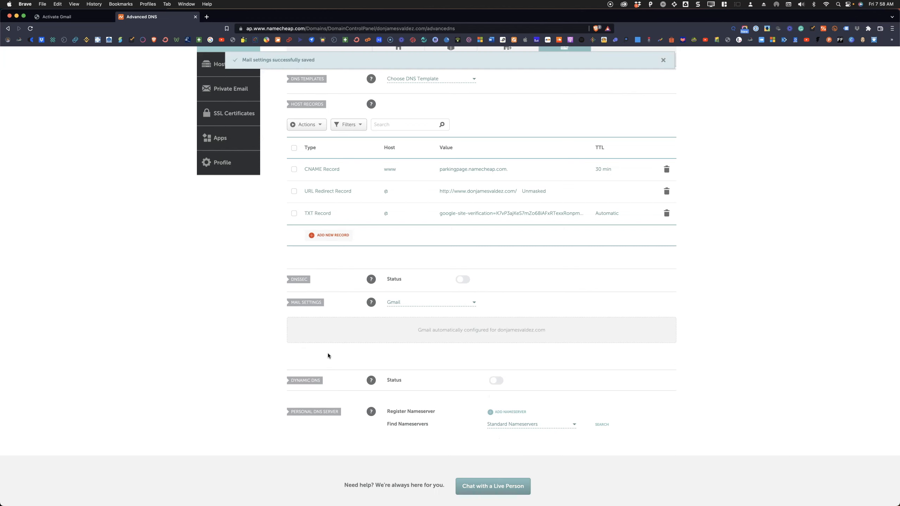
Activate Gmail from the Google setup page and finish the activation once the MX records are checked.
click(74, 21)
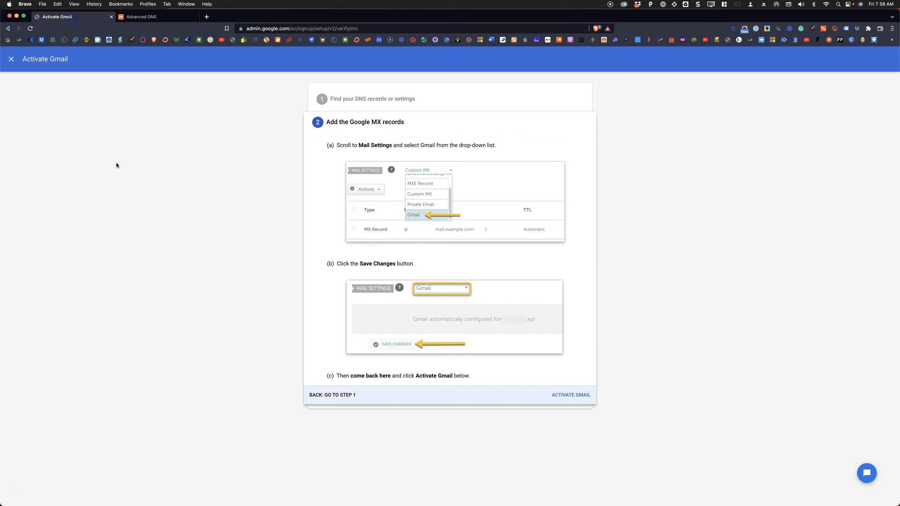
click(575, 395)
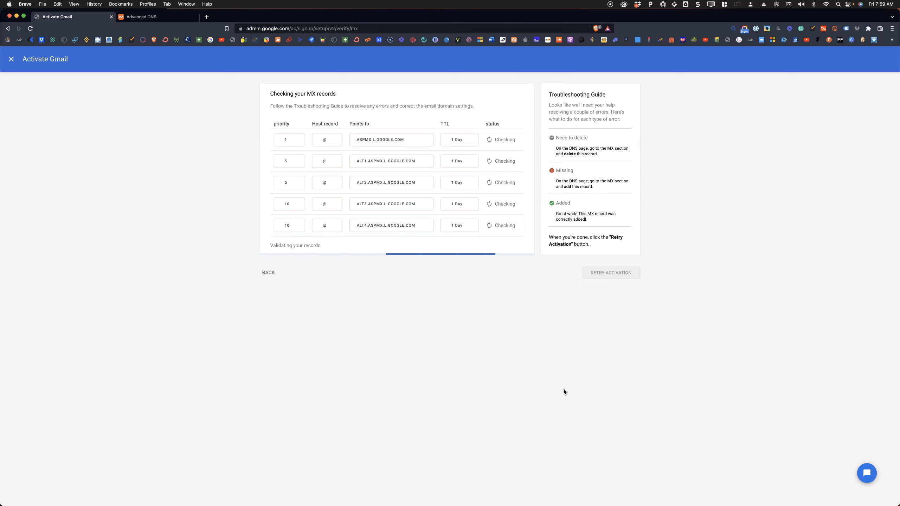
click(246, 290)
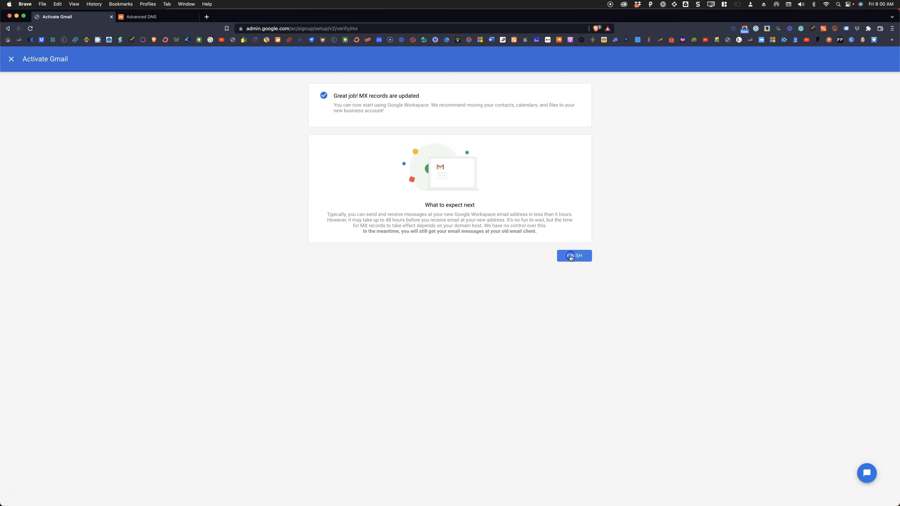
click(571, 256)
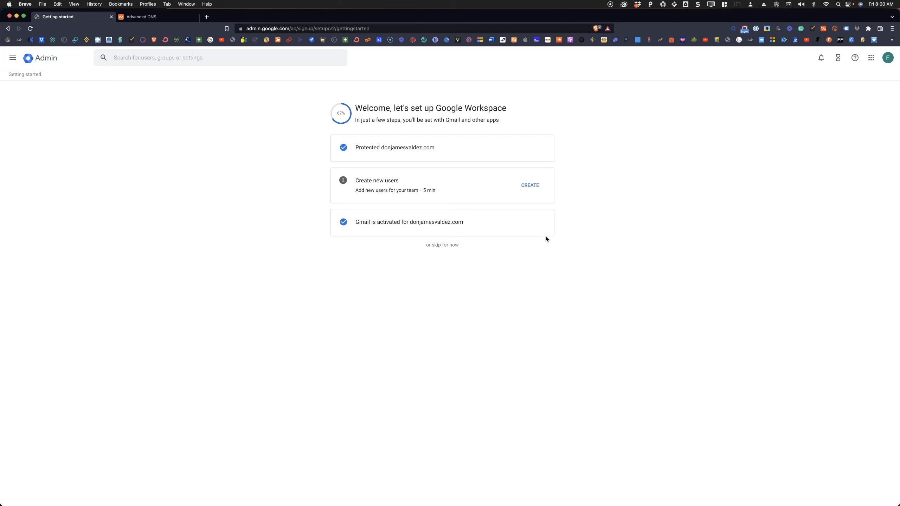
Skip the remaining initial setup and send yourself a test email with the default welcome message.
click(440, 248)
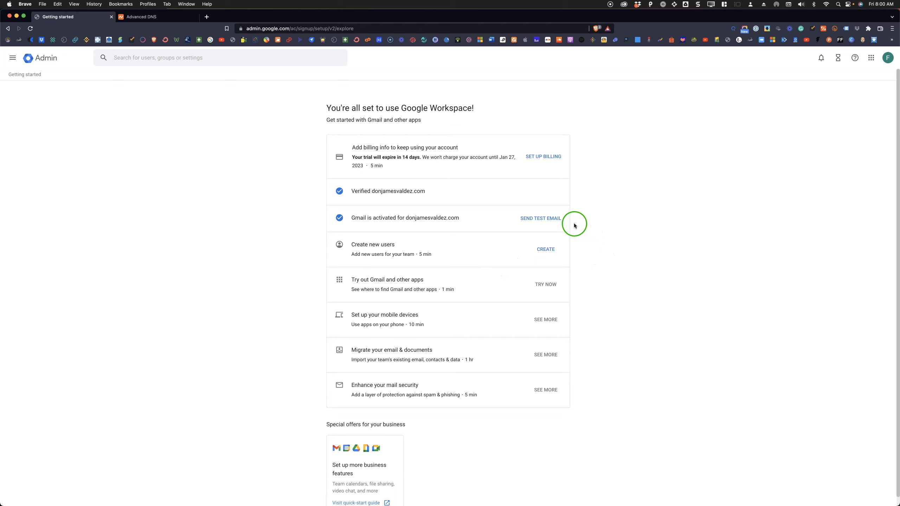
click(551, 222)
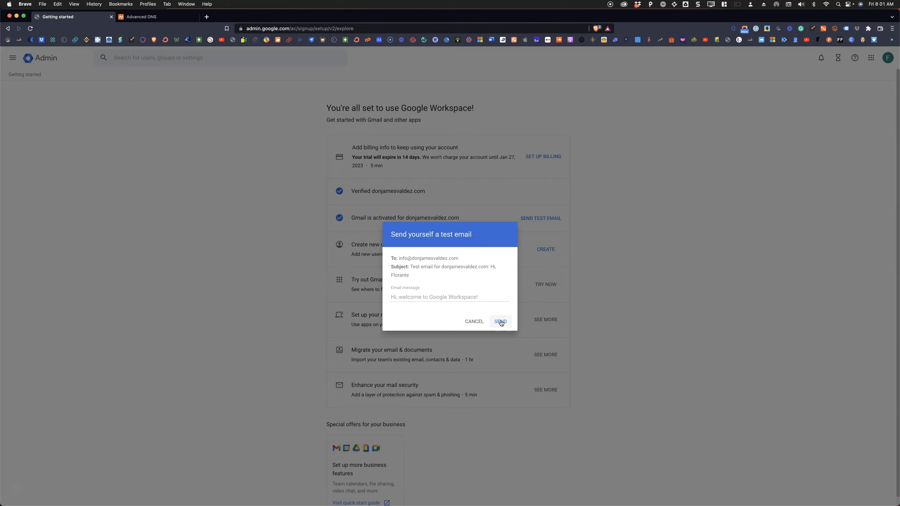
click(500, 322)
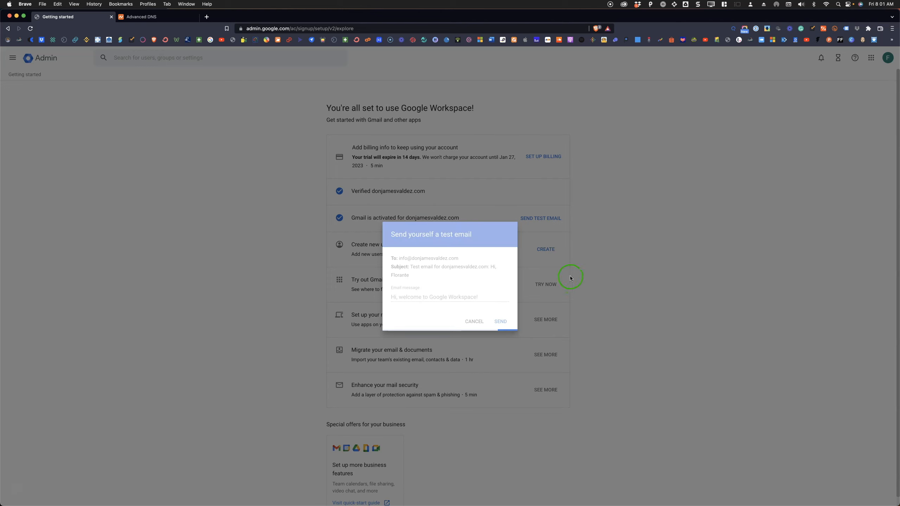
click(608, 259)
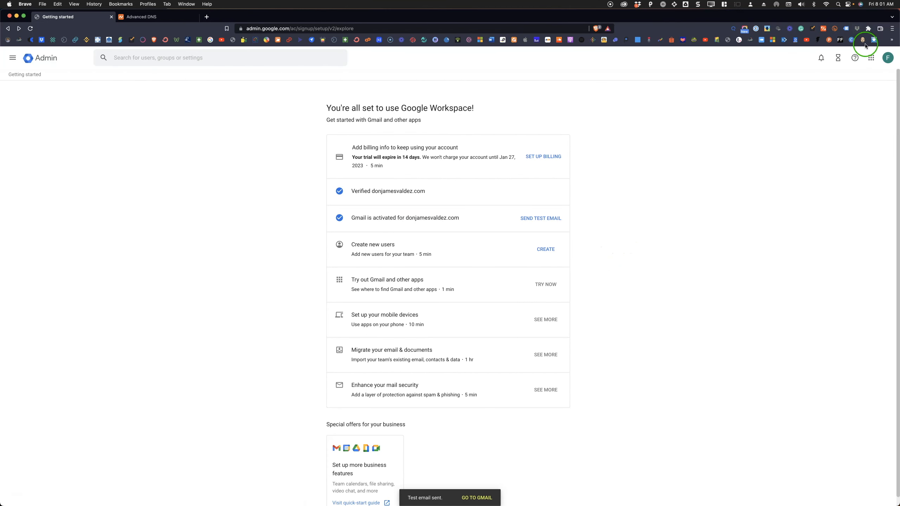
Switch to Gmail, dismiss the welcome introduction, and open the test email from The Google Workspace Team.
click(870, 59)
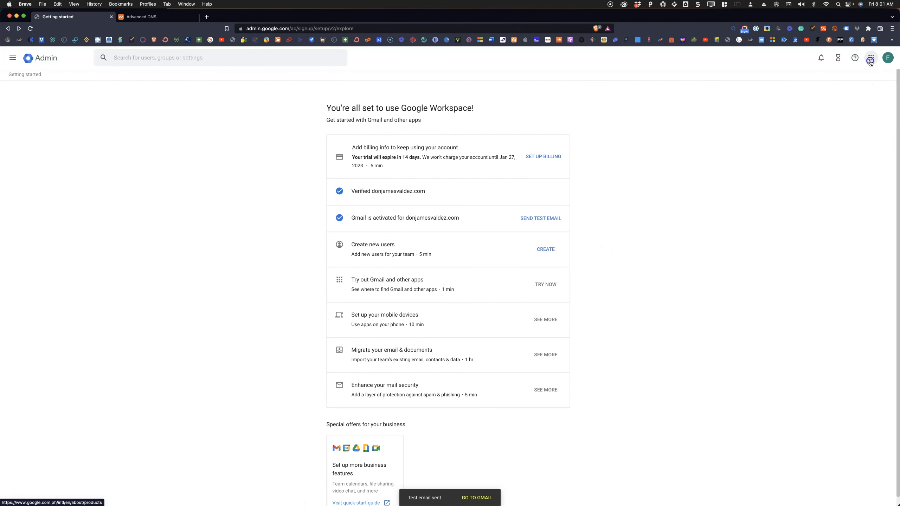
click(842, 91)
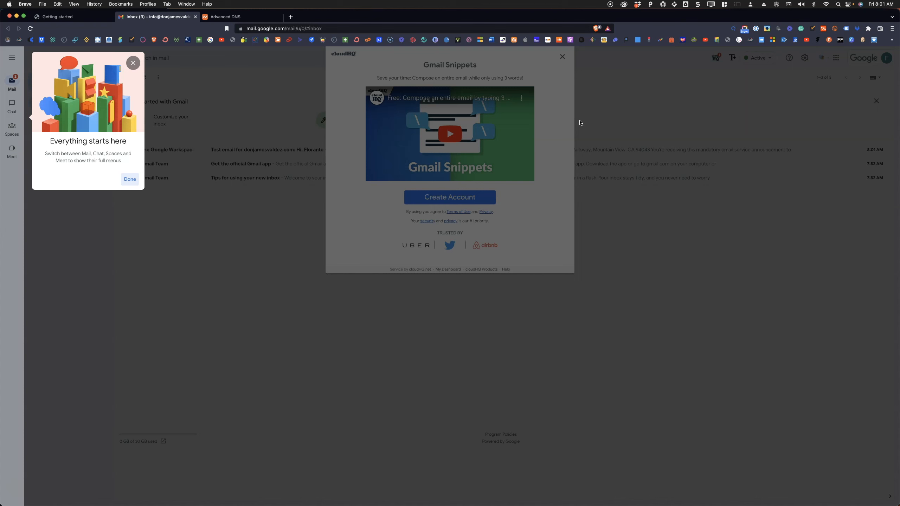
click(129, 179)
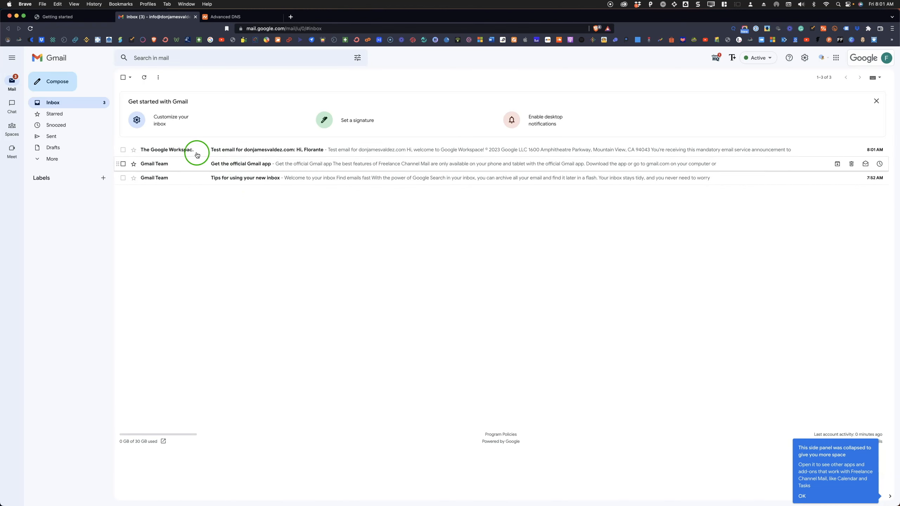
click(184, 153)
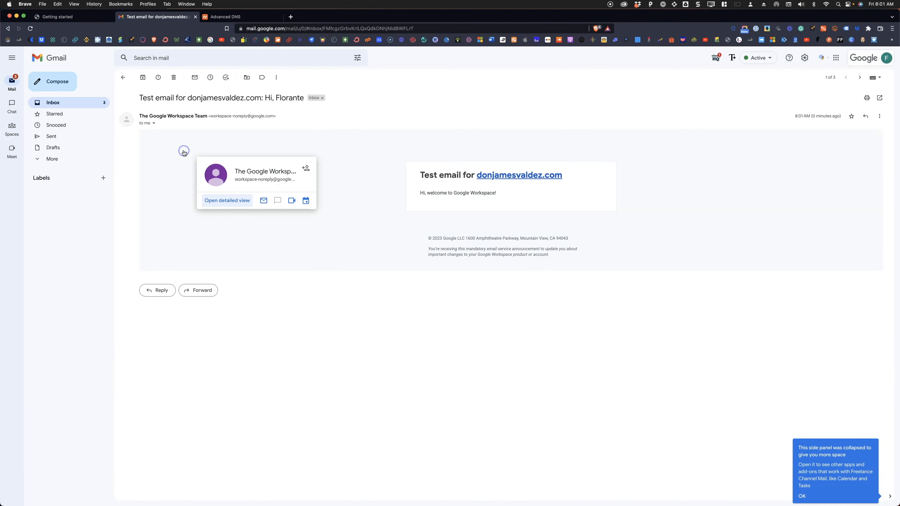
click(362, 243)
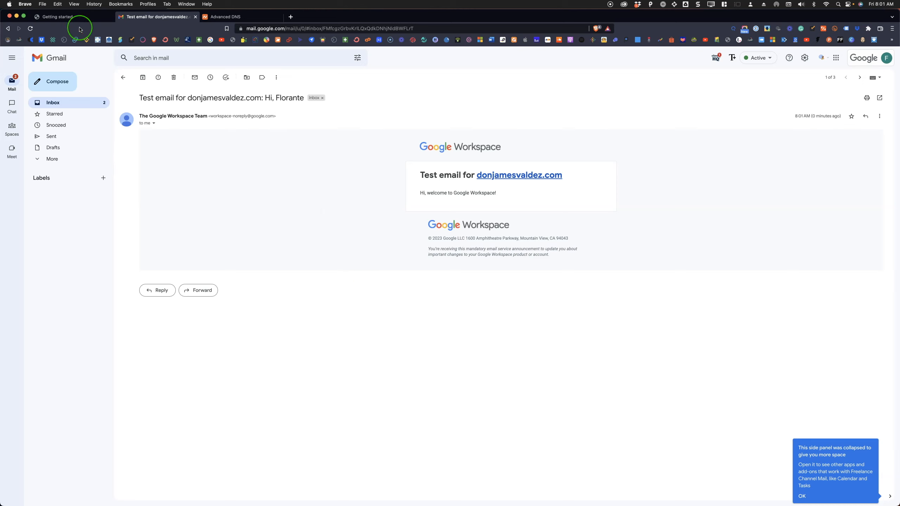
Return to the Google Admin getting-started page and review the remaining Google Workspace setup tasks.
click(69, 17)
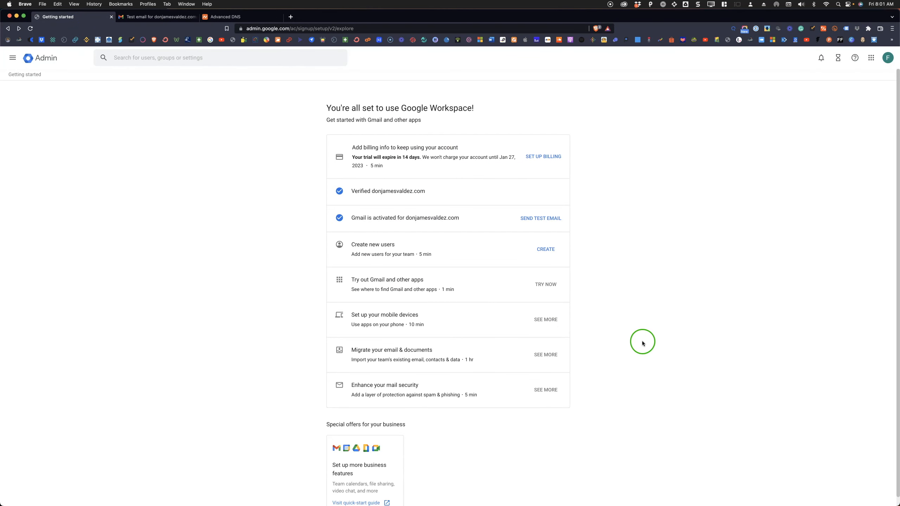
scroll(642, 343, down, 1)
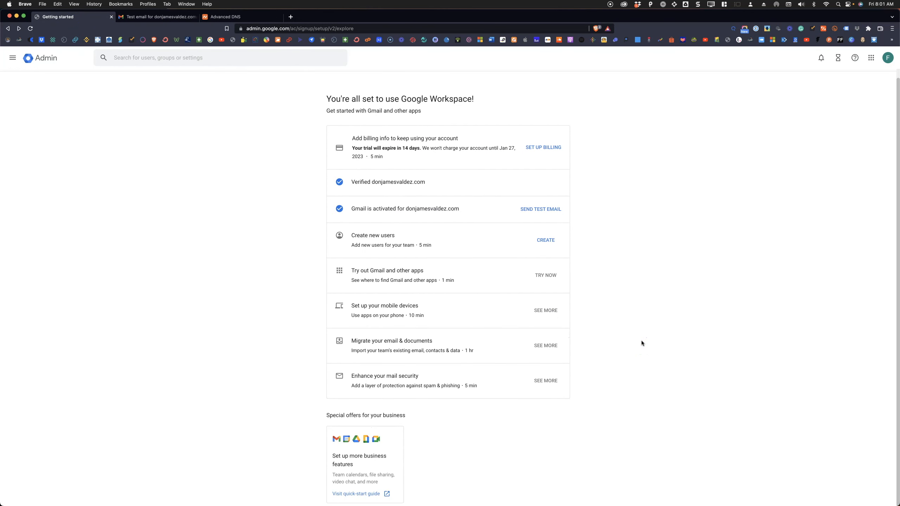
scroll(641, 343, up, 1)
click(641, 343)
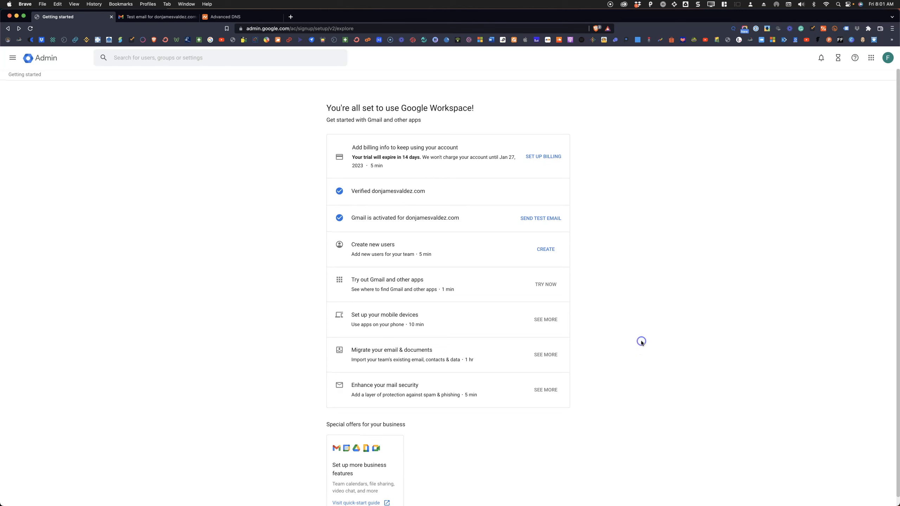